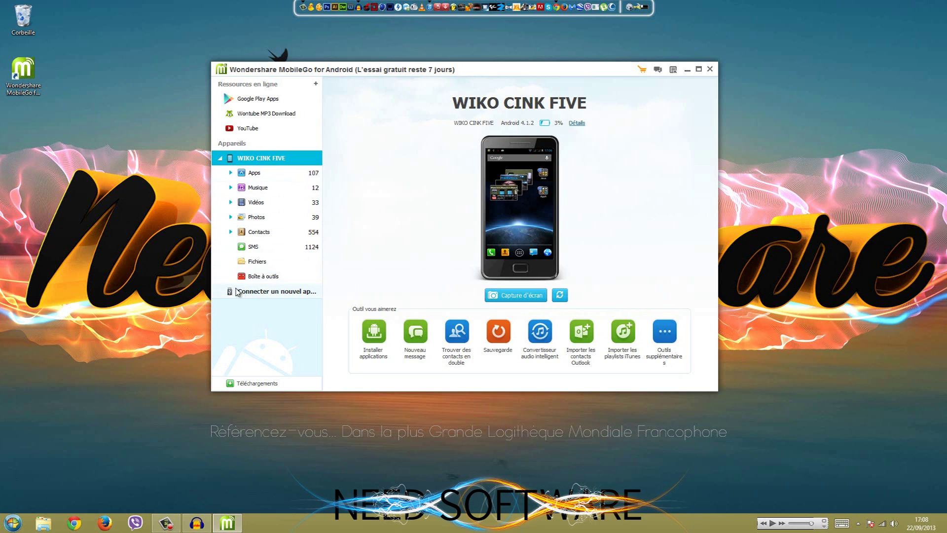
View the phone's installed apps and open the dialog for installing an APK, closing it without choosing a file.
{"action": "left_click", "coordinate": [259, 181]}
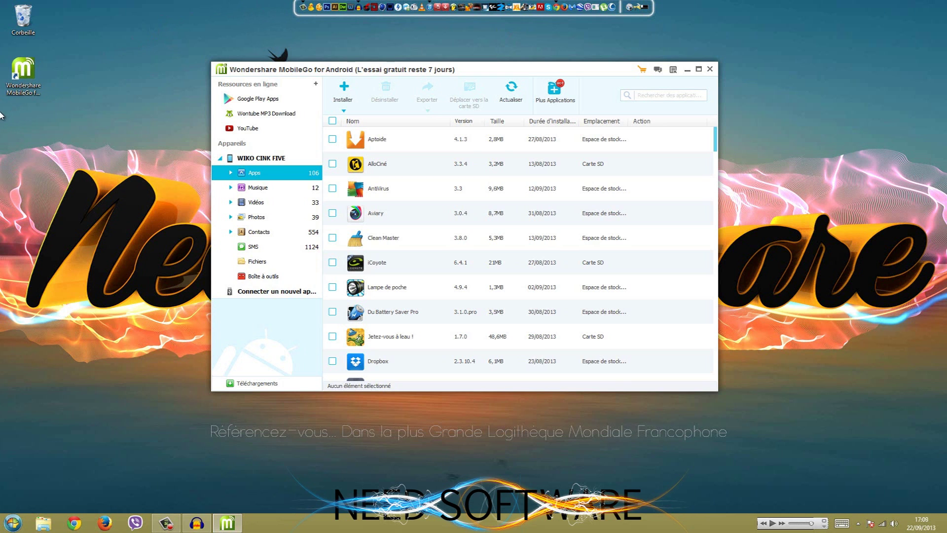
{"action": "left_click", "coordinate": [354, 92]}
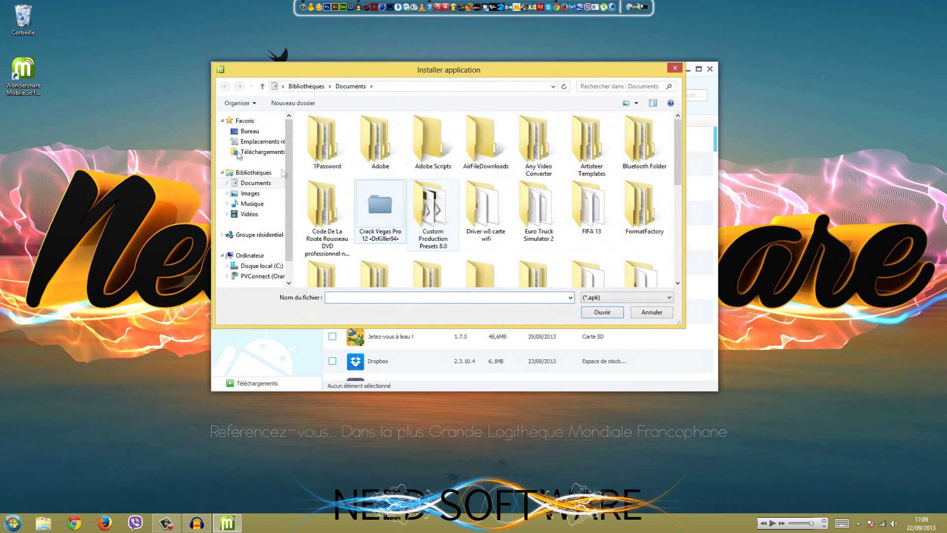
{"action": "left_click", "coordinate": [675, 67]}
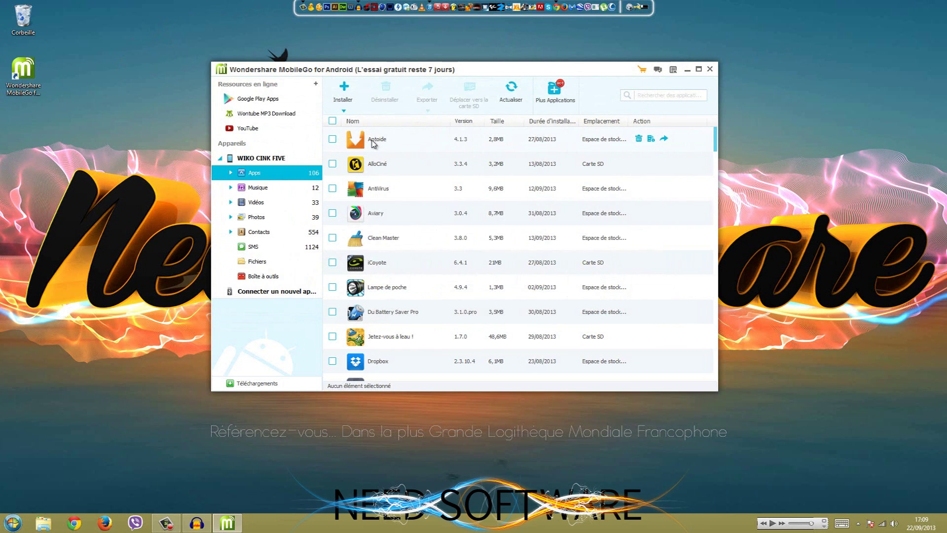
{"action": "left_click_drag", "start_coordinate": [716, 141], "coordinate": [634, 120]}
Show the music stored on the phone and move the program window slightly down and right on the desktop.
{"action": "left_click", "coordinate": [281, 190]}
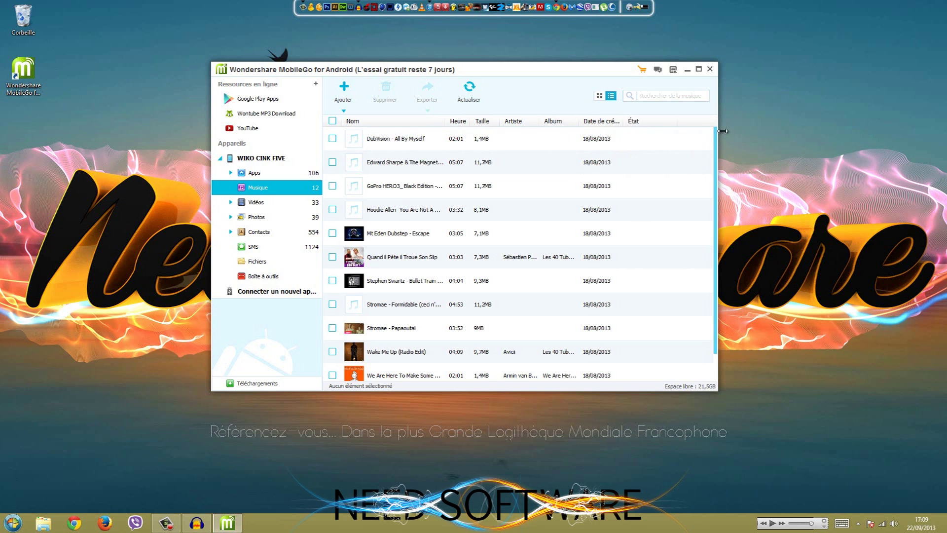
{"action": "scroll", "coordinate": [716, 188], "scroll_direction": "up", "scroll_amount": 2}
{"action": "left_click_drag", "start_coordinate": [341, 76], "coordinate": [570, 15]}
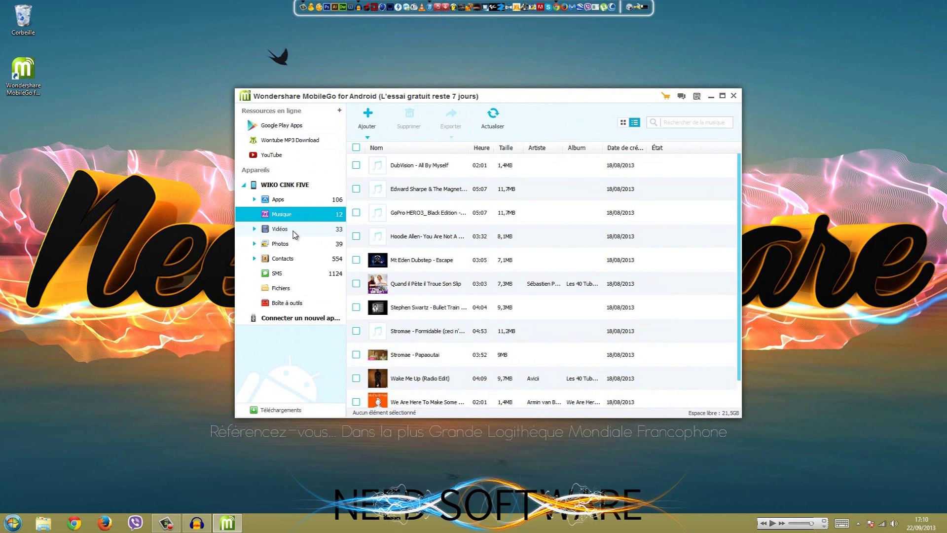
Browse the list of videos stored on the phone.
{"action": "left_click", "coordinate": [293, 231]}
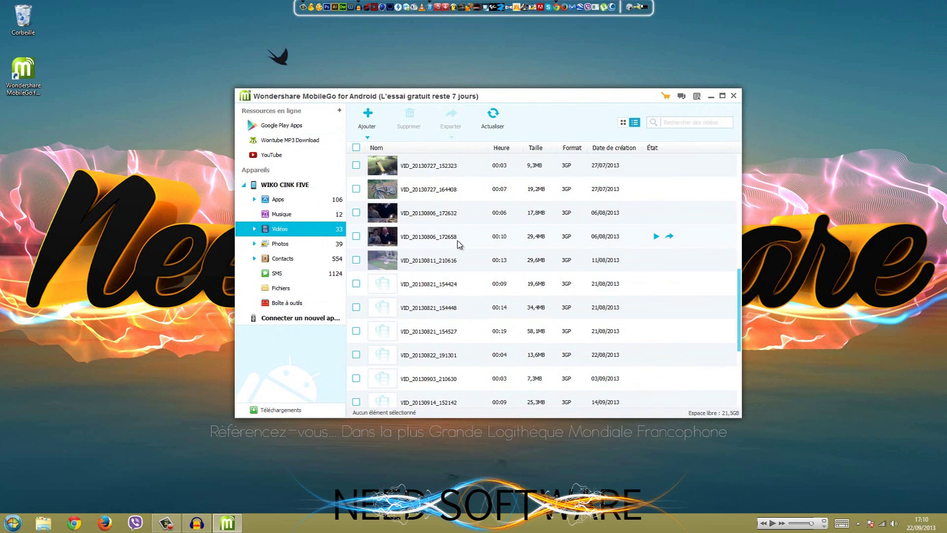
{"action": "scroll", "coordinate": [457, 241], "scroll_direction": "down", "scroll_amount": 1}
{"action": "scroll", "coordinate": [436, 285], "scroll_direction": "up", "scroll_amount": 3}
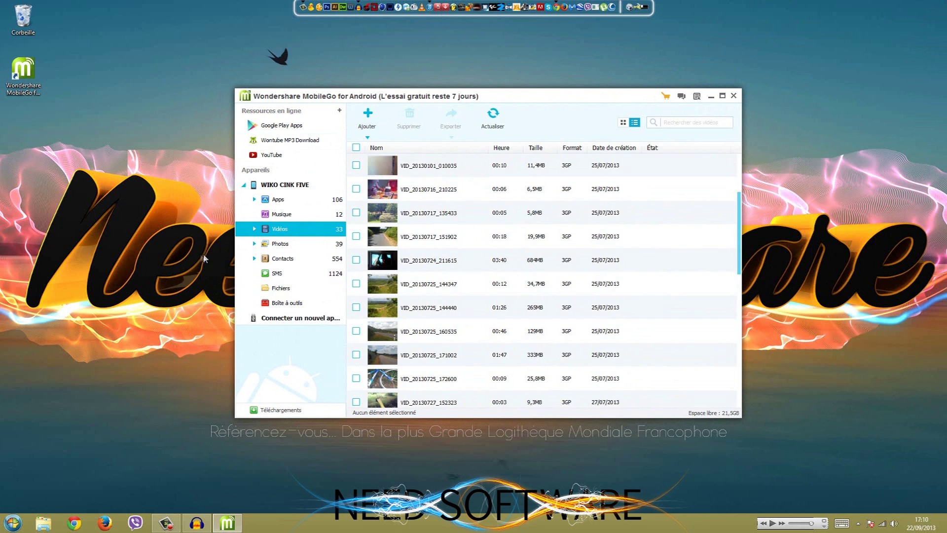
Browse the phone's contacts down to the end of the list and view the details of the first contact.
{"action": "left_click", "coordinate": [272, 258]}
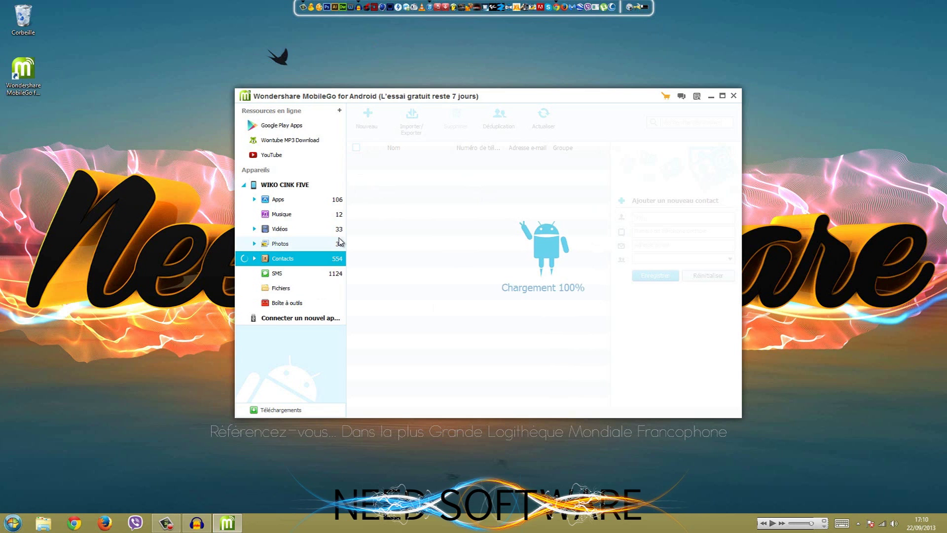
{"action": "scroll", "coordinate": [495, 185], "scroll_direction": "down", "scroll_amount": 11}
{"action": "scroll", "coordinate": [494, 185], "scroll_direction": "up", "scroll_amount": 12}
{"action": "scroll", "coordinate": [493, 197], "scroll_direction": "down", "scroll_amount": 5}
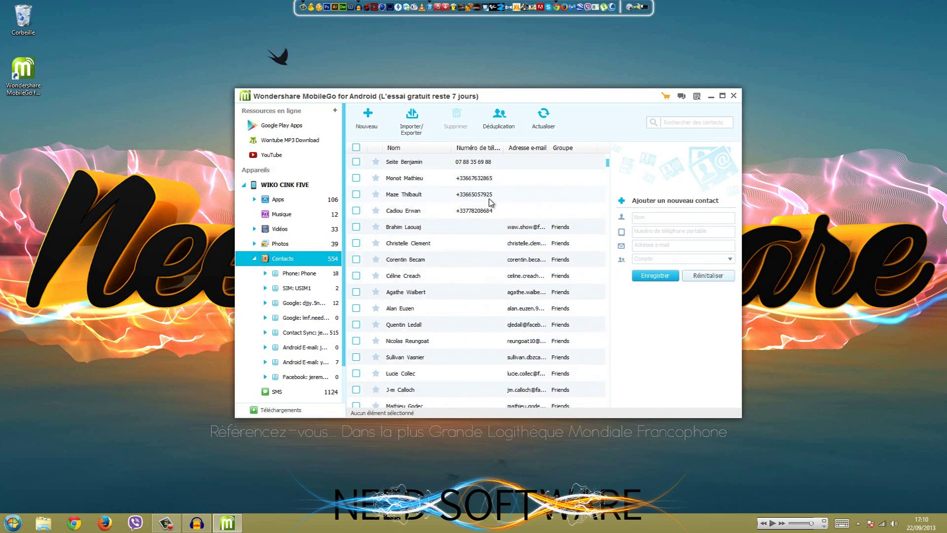
{"action": "scroll", "coordinate": [466, 348], "scroll_direction": "down", "scroll_amount": 10}
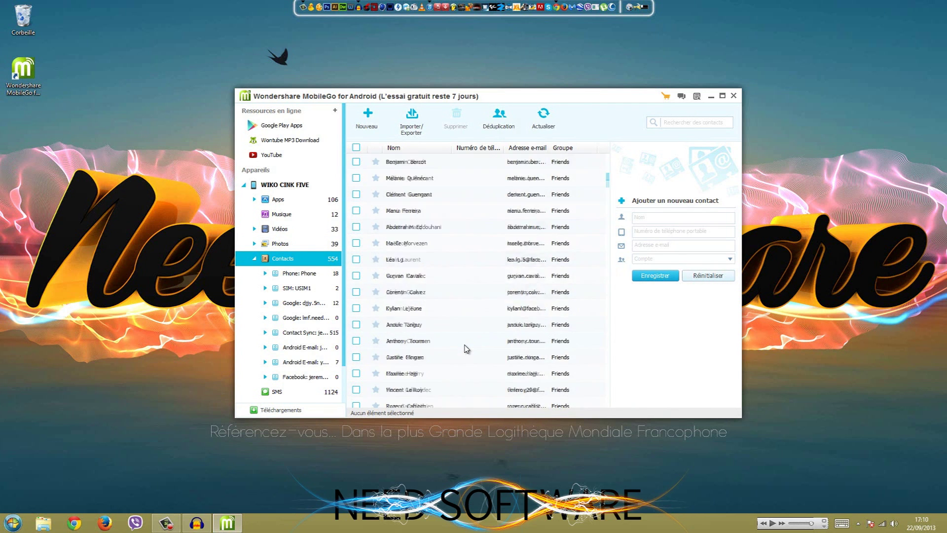
{"action": "scroll", "coordinate": [594, 383], "scroll_direction": "up", "scroll_amount": 15}
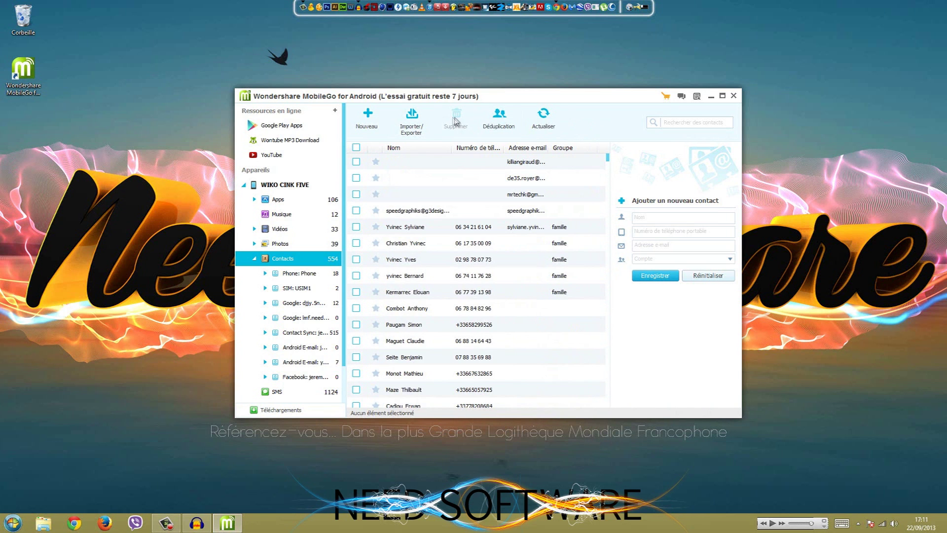
{"action": "left_click", "coordinate": [599, 162]}
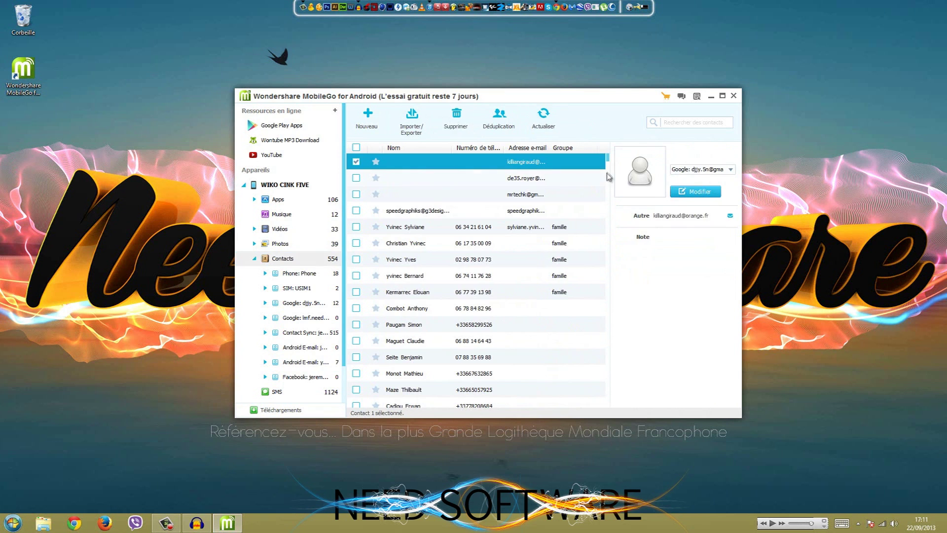
{"action": "left_click_drag", "start_coordinate": [609, 164], "coordinate": [608, 407]}
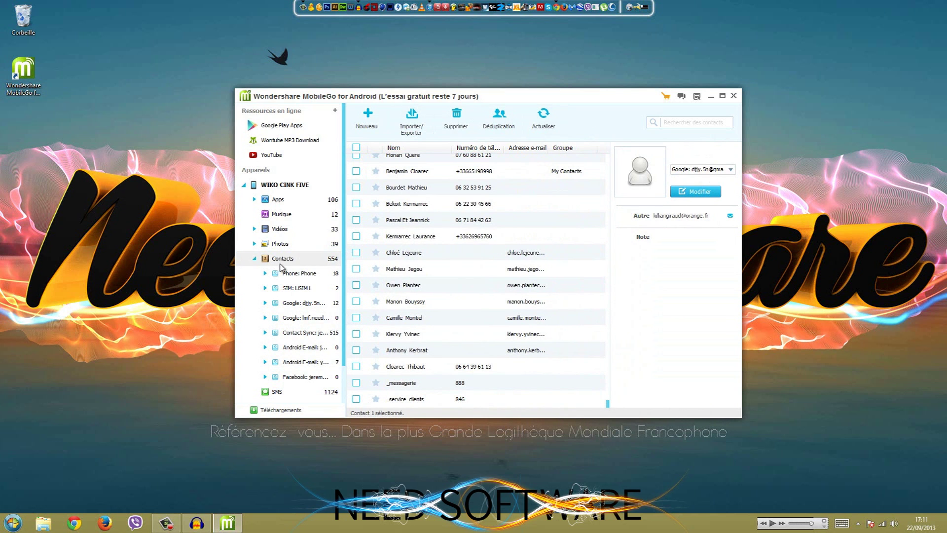
Collapse the contact accounts and show the phone's SMS conversations.
{"action": "left_click", "coordinate": [255, 258]}
{"action": "left_click", "coordinate": [277, 273]}
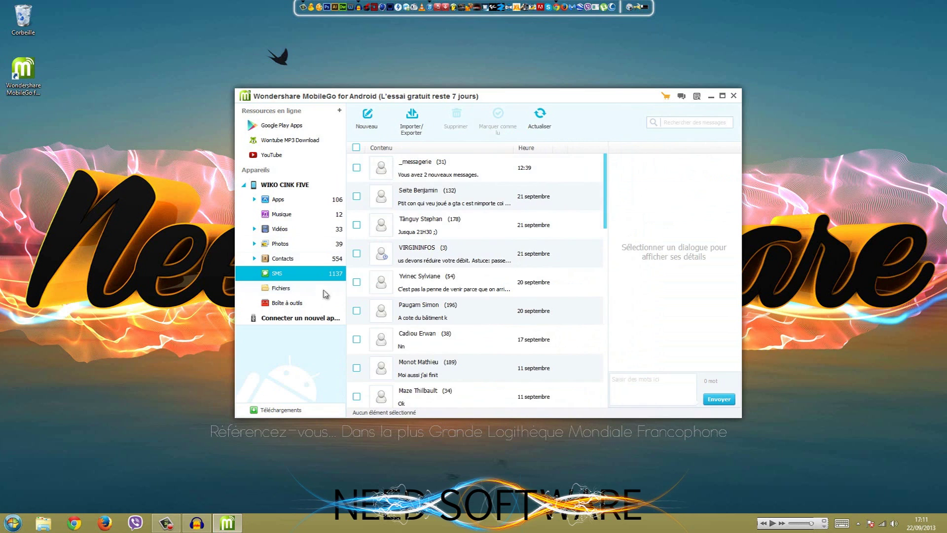
Browse the phone's files on Carte SD(1), Carte SD(2) and Téléphone, checking the options for adding files or folders.
{"action": "left_click", "coordinate": [281, 291]}
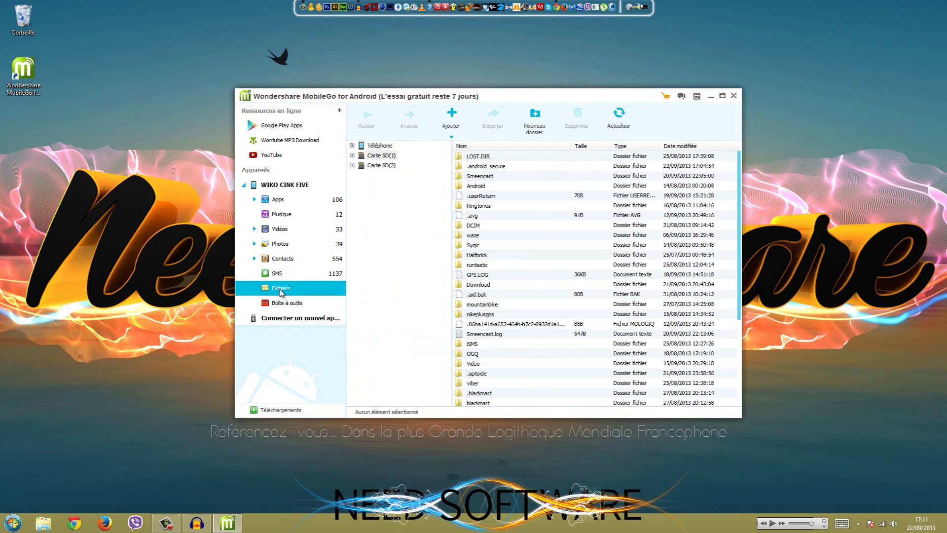
{"action": "left_click", "coordinate": [452, 138]}
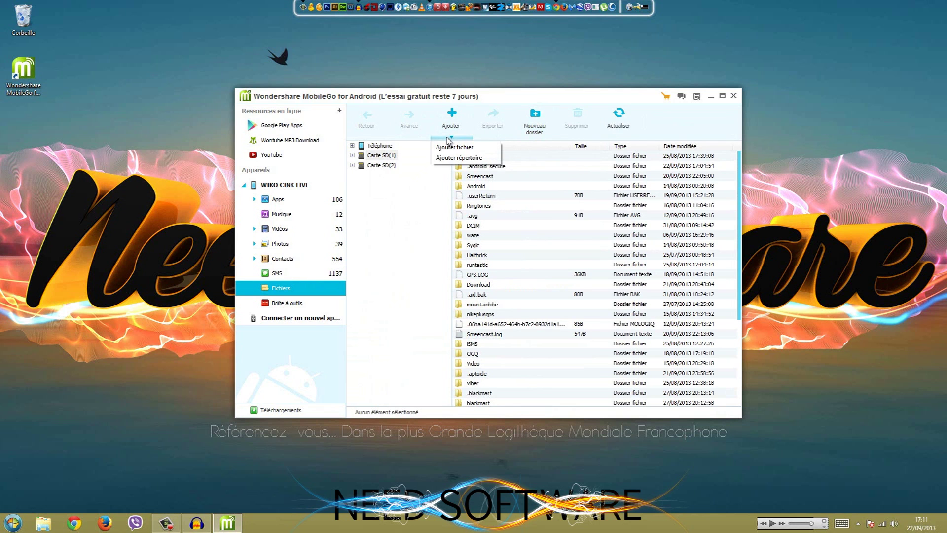
{"action": "left_click", "coordinate": [484, 138]}
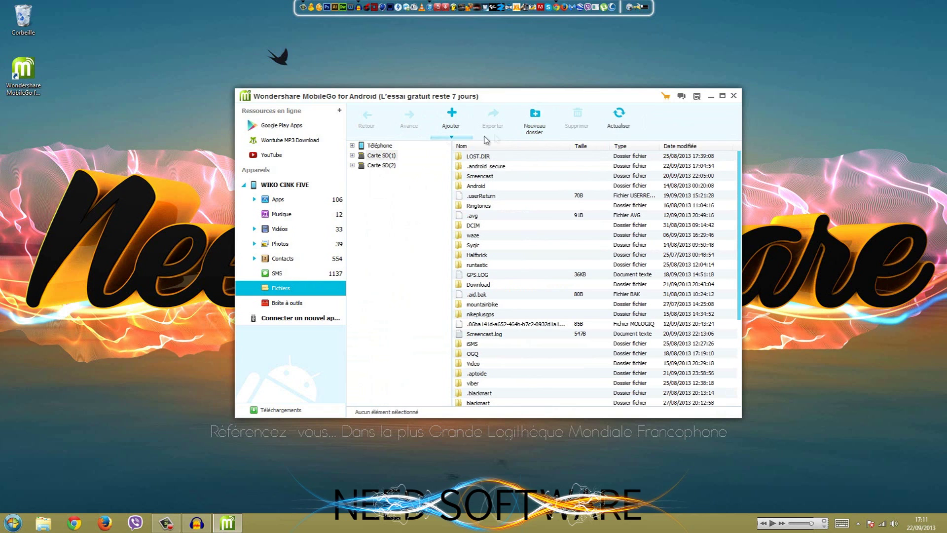
{"action": "left_click", "coordinate": [370, 156]}
{"action": "left_click", "coordinate": [373, 165]}
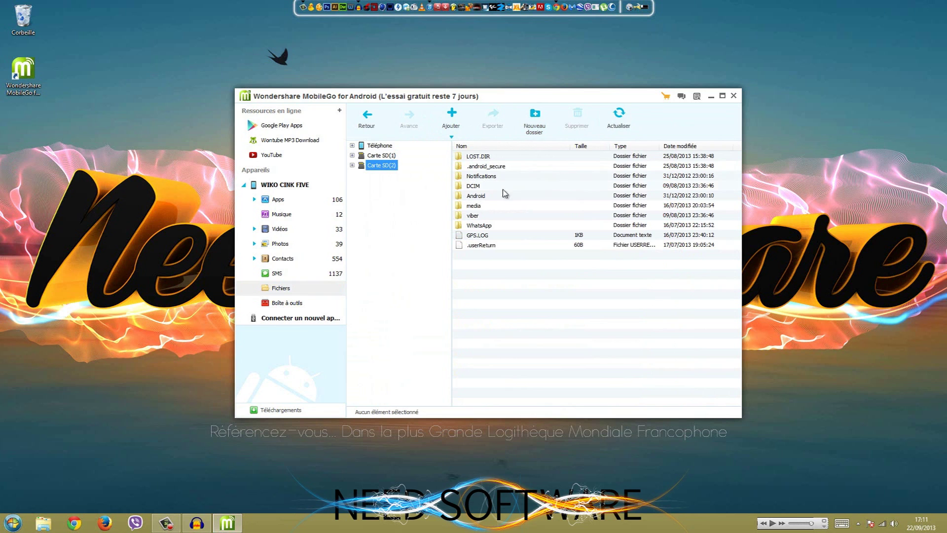
{"action": "left_click", "coordinate": [378, 146]}
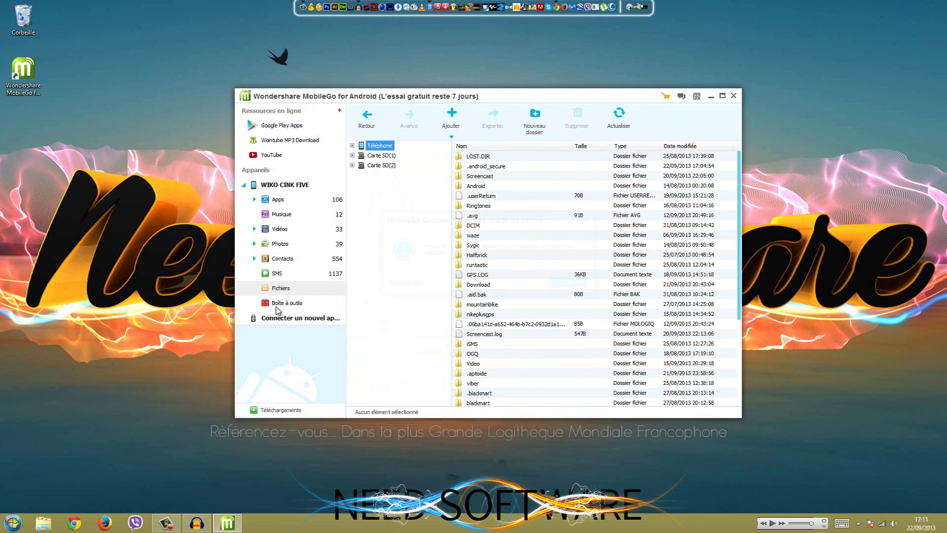
{"action": "left_click", "coordinate": [569, 281]}
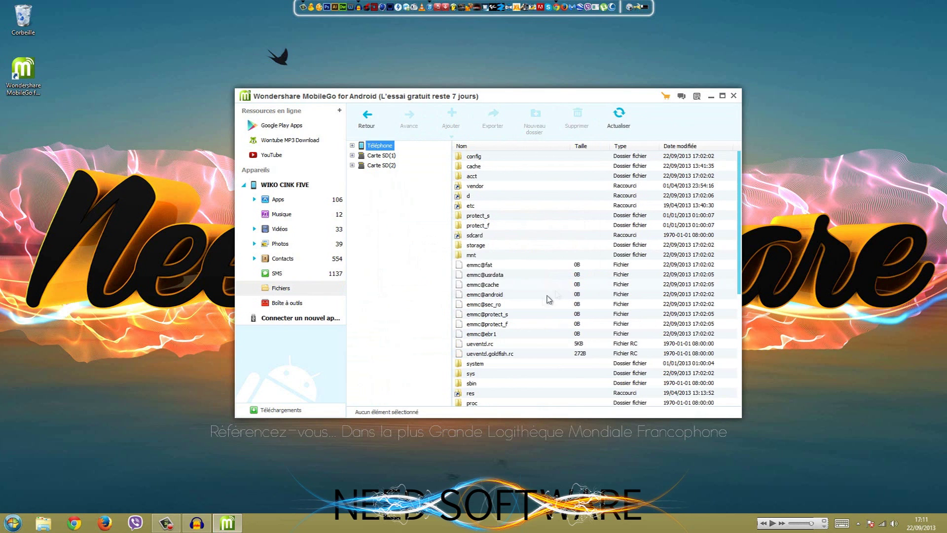
Show the phone's toolbox and open a blank new-message form, closing it without sending anything.
{"action": "left_click", "coordinate": [295, 303]}
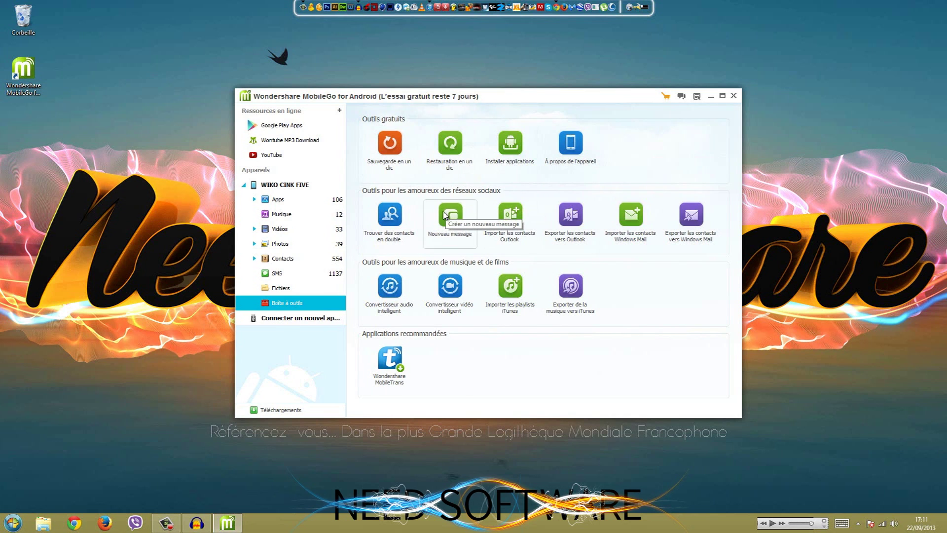
{"action": "left_click", "coordinate": [466, 229]}
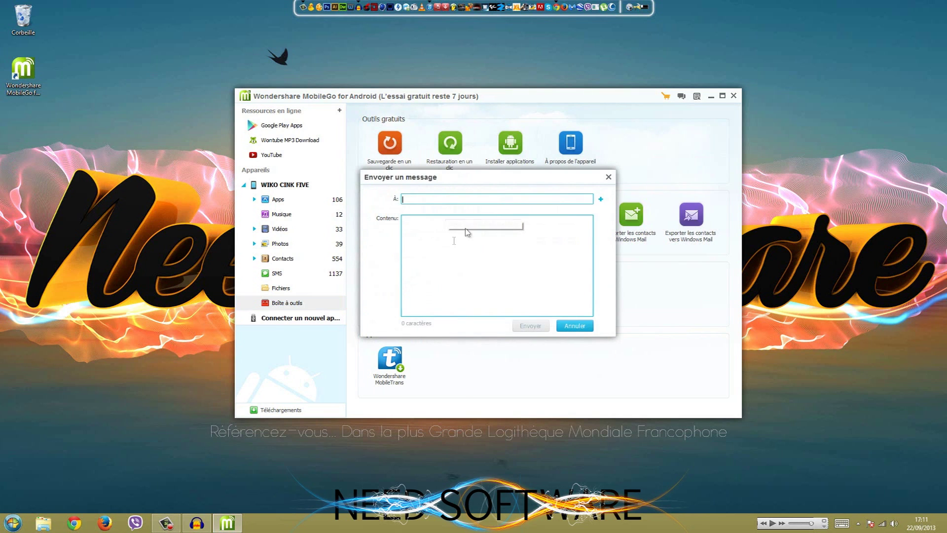
{"action": "left_click", "coordinate": [609, 178]}
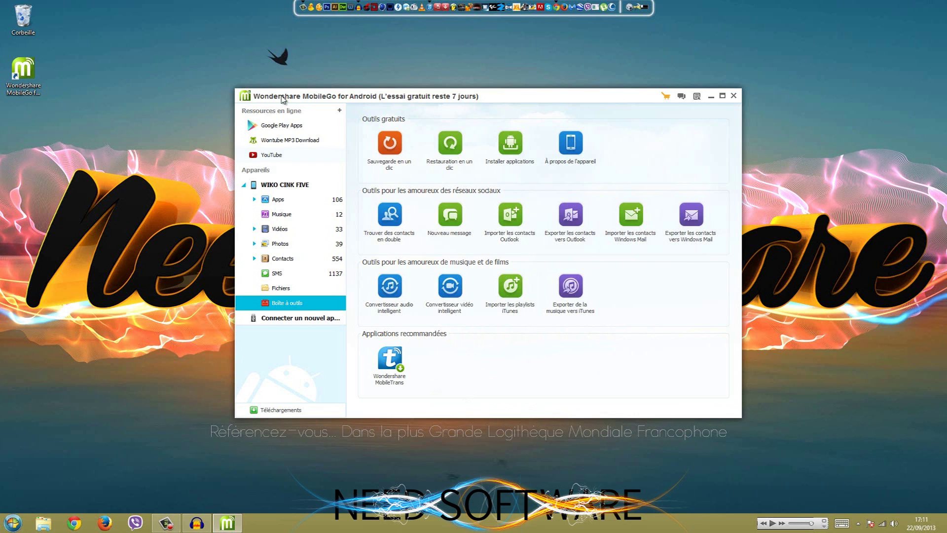
View the YouTube and Wontube MP3 Download online resources.
{"action": "left_click", "coordinate": [257, 156]}
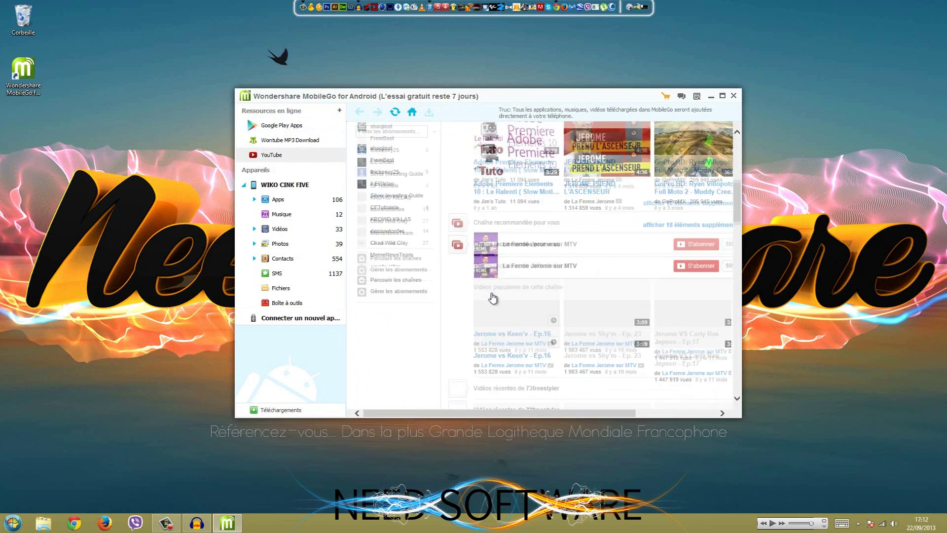
{"action": "left_click", "coordinate": [294, 140]}
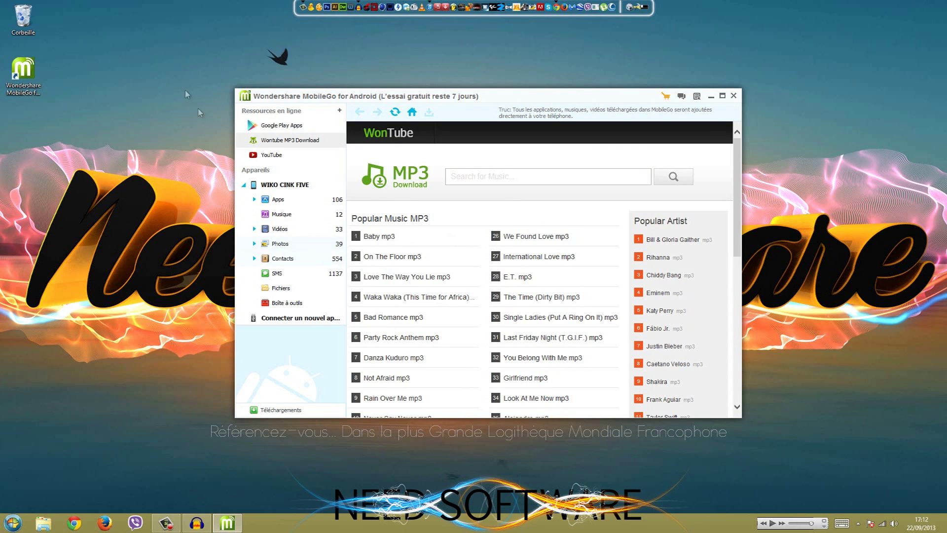
Show the Google Play Apps resource in a maximized window and browse the apps on its home page.
{"action": "left_click", "coordinate": [283, 125]}
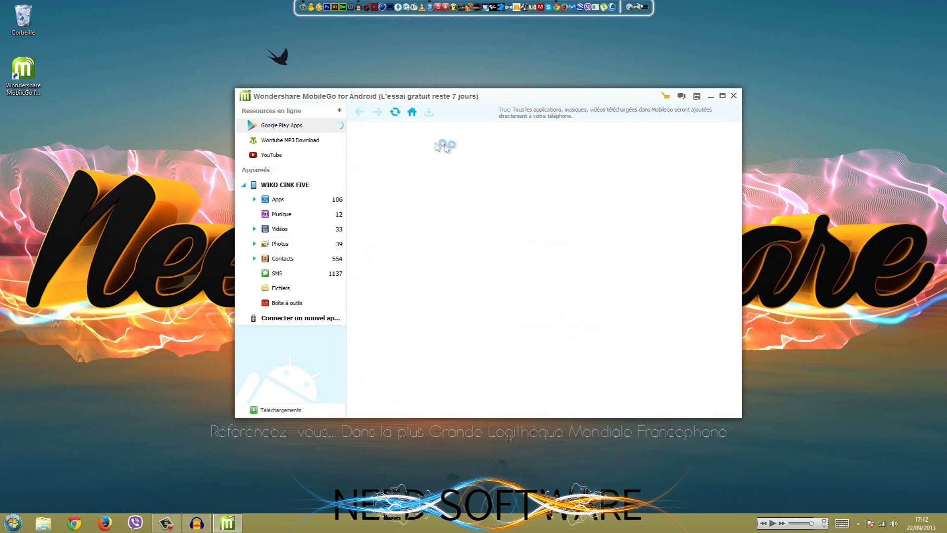
{"action": "left_click", "coordinate": [723, 97]}
{"action": "scroll", "coordinate": [628, 205], "scroll_direction": "down", "scroll_amount": 10}
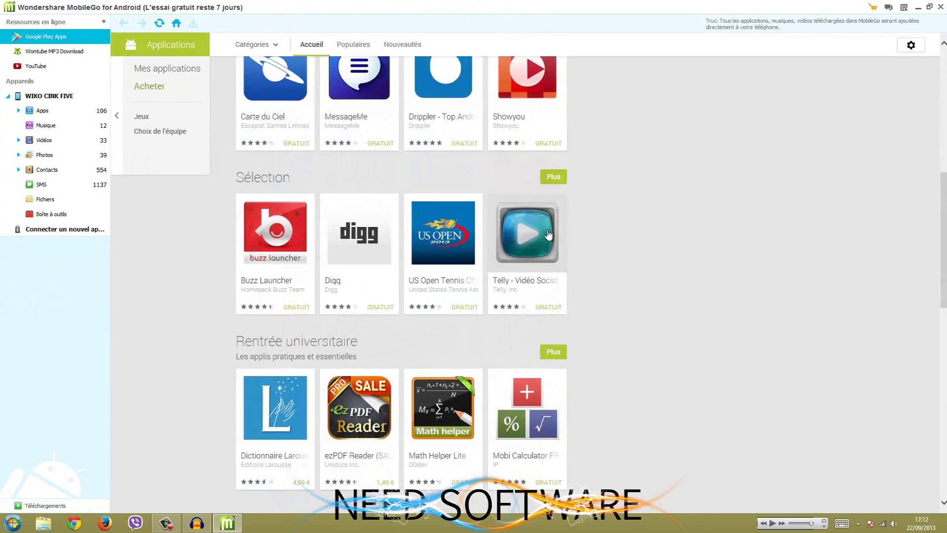
{"action": "scroll", "coordinate": [183, 151], "scroll_direction": "up", "scroll_amount": 6}
{"action": "scroll", "coordinate": [183, 150], "scroll_direction": "up", "scroll_amount": 5}
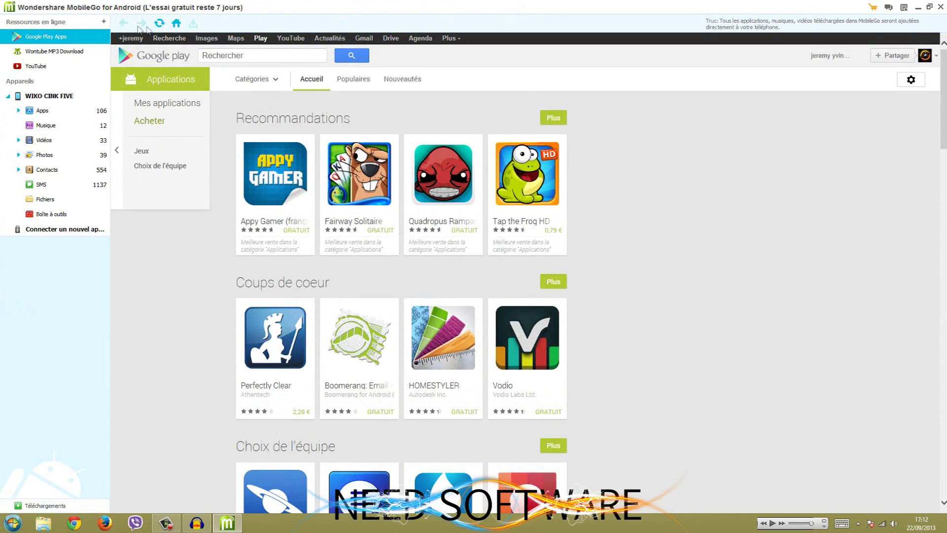
Revisit Wontube MP3 Download and YouTube, and open the form for adding a resource site, closing it without adding one.
{"action": "left_click", "coordinate": [55, 51]}
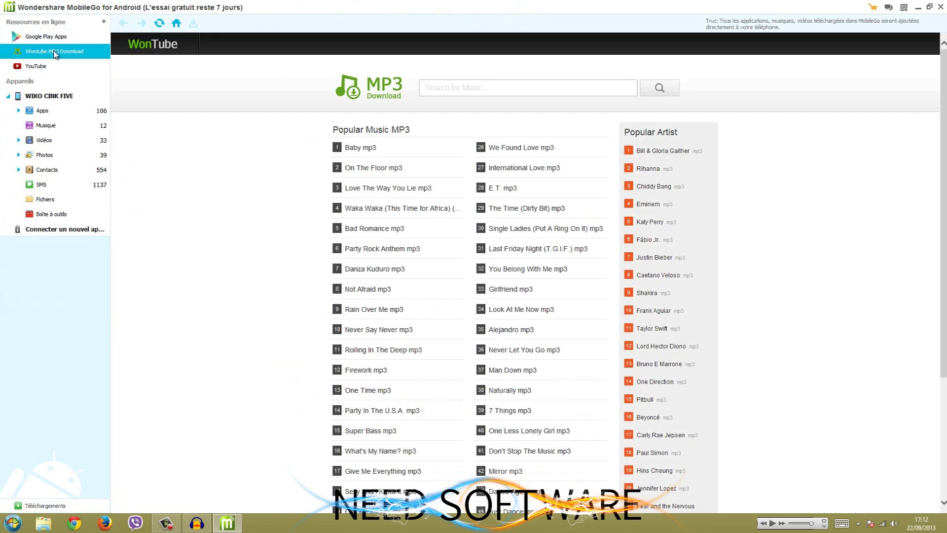
{"action": "left_click", "coordinate": [36, 66]}
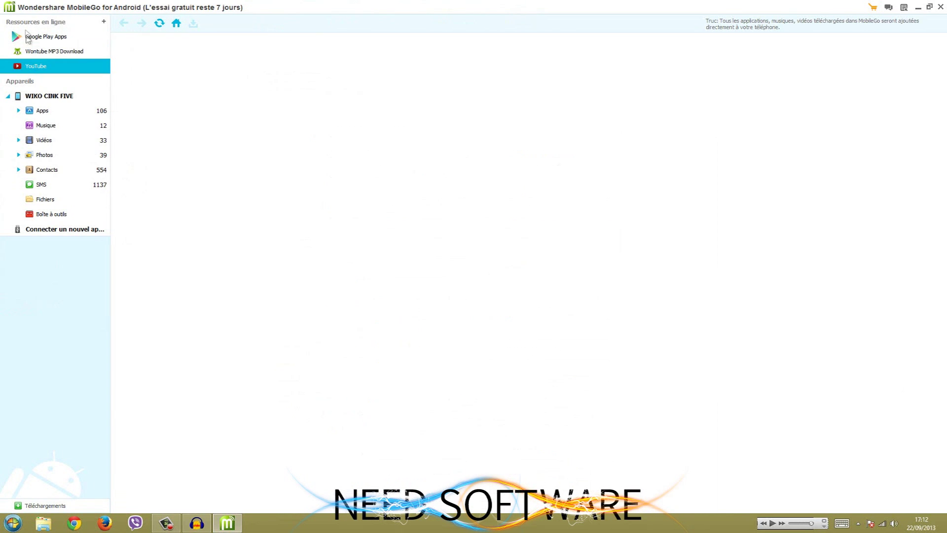
{"action": "left_click", "coordinate": [105, 23]}
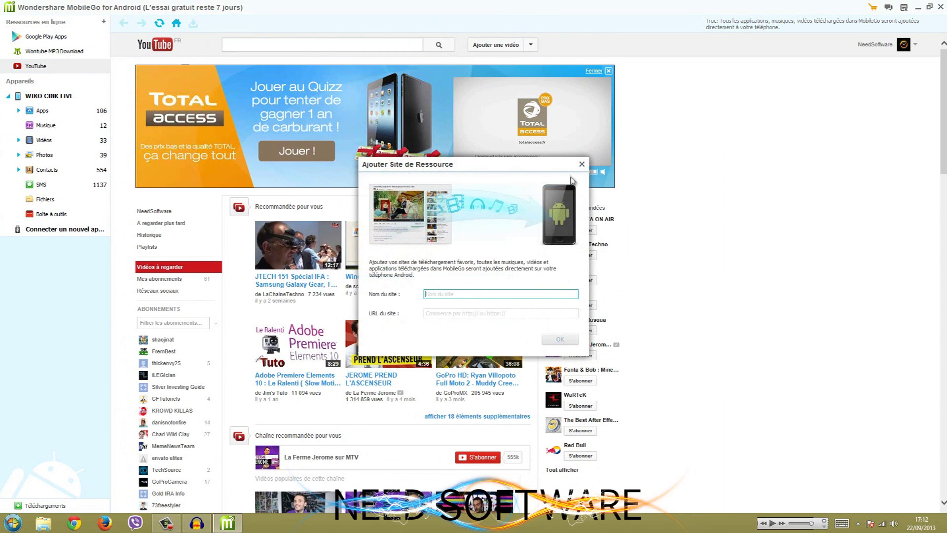
{"action": "left_click", "coordinate": [581, 164]}
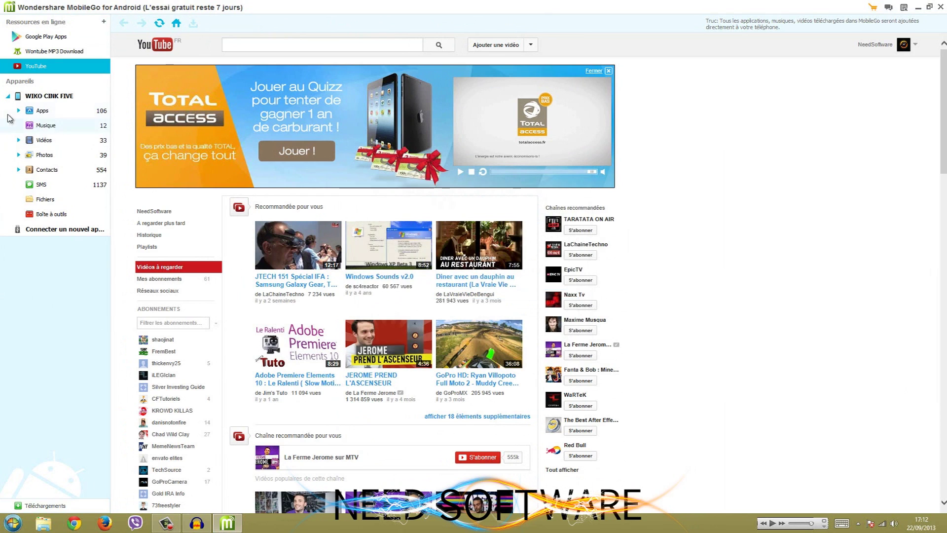
Show the phone's app list again and return to the WIKO CINK FIVE device overview.
{"action": "left_click", "coordinate": [17, 169]}
{"action": "left_click", "coordinate": [17, 169]}
{"action": "left_click", "coordinate": [38, 114]}
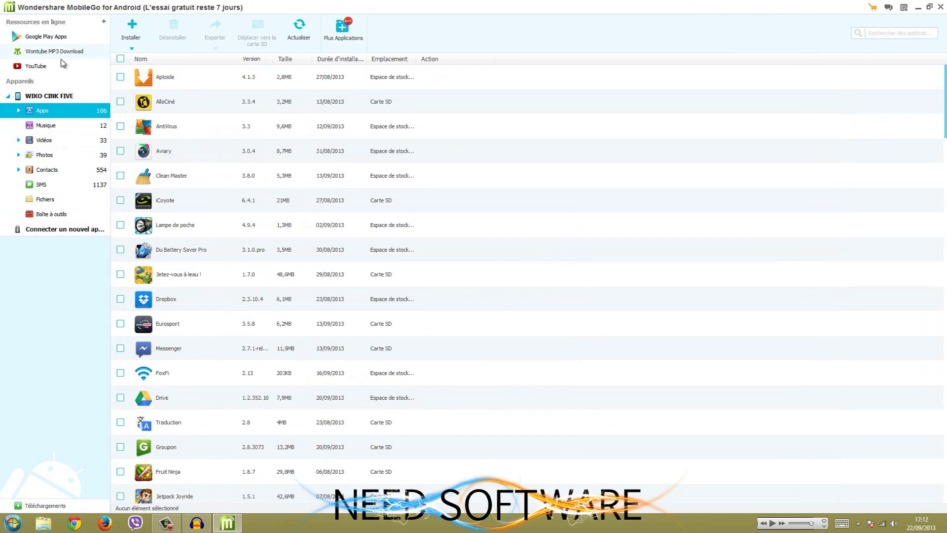
{"action": "left_click", "coordinate": [35, 95]}
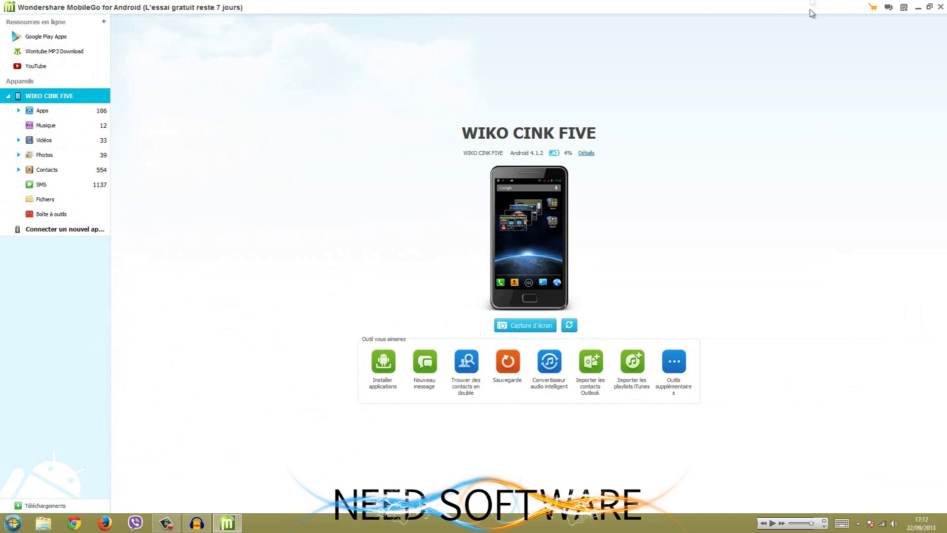
{"action": "mouse_move", "coordinate": [944, 3]}
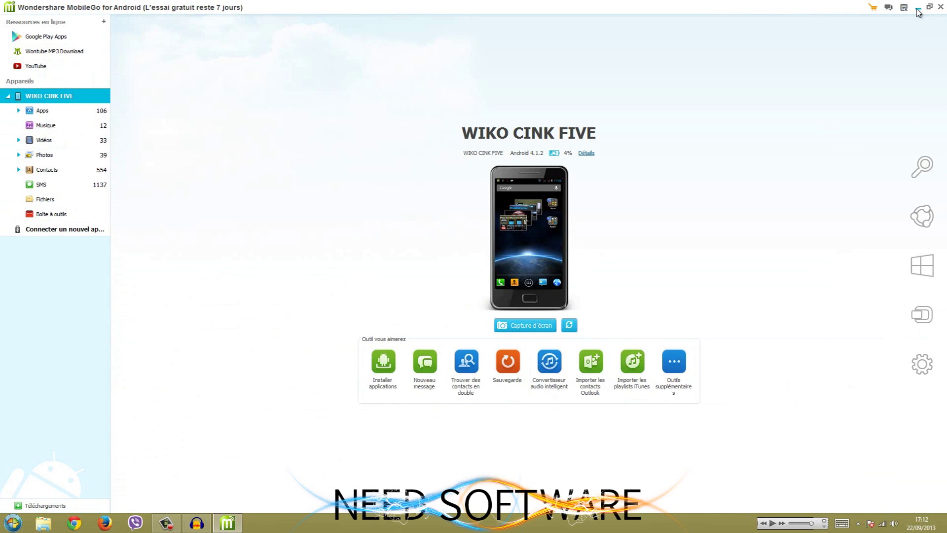
Minimize MobileGo, switch to a maximized File Explorer window showing the drives under Ordinateur, and close it.
{"action": "left_click", "coordinate": [917, 9]}
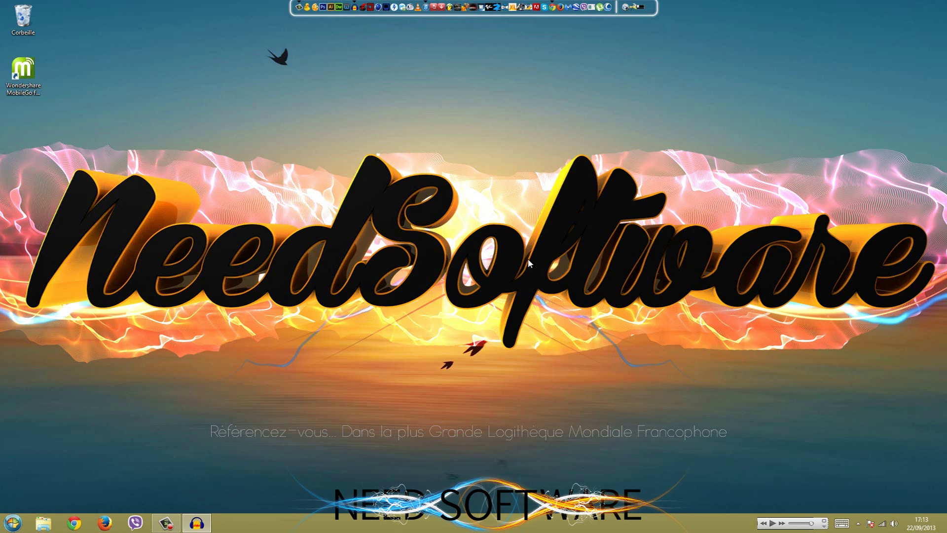
{"action": "left_click", "coordinate": [13, 523]}
{"action": "left_click", "coordinate": [73, 196]}
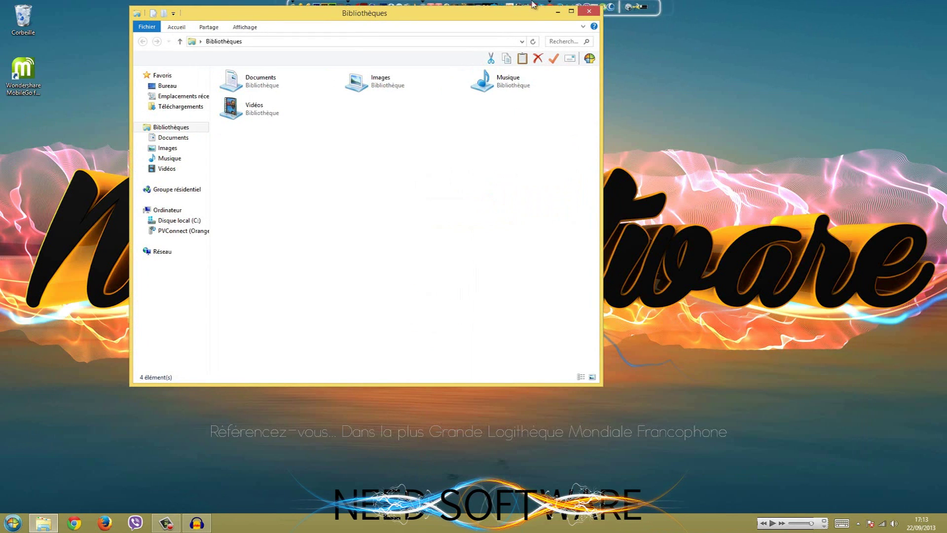
{"action": "left_click", "coordinate": [567, 30]}
{"action": "left_click", "coordinate": [35, 201]}
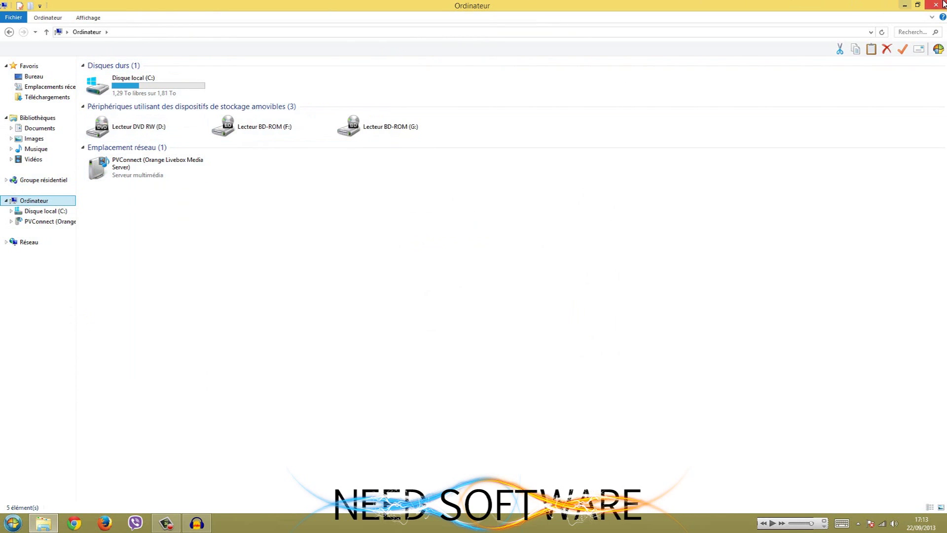
{"action": "mouse_move", "coordinate": [943, 3]}
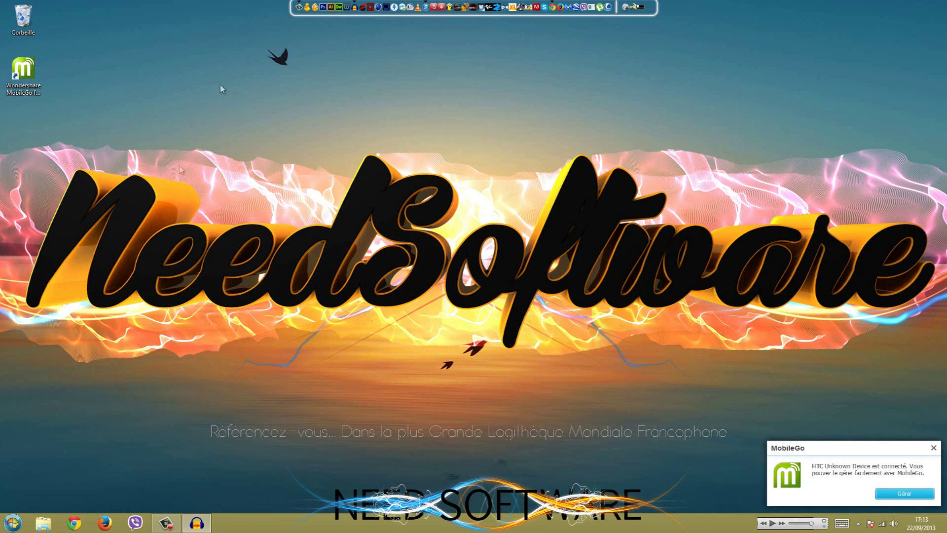
Reopen File Explorer at Ordinateur and dismiss the Adobe Bridge CS6 photo downloader for both phone drives without importing anything.
{"action": "left_click", "coordinate": [43, 523]}
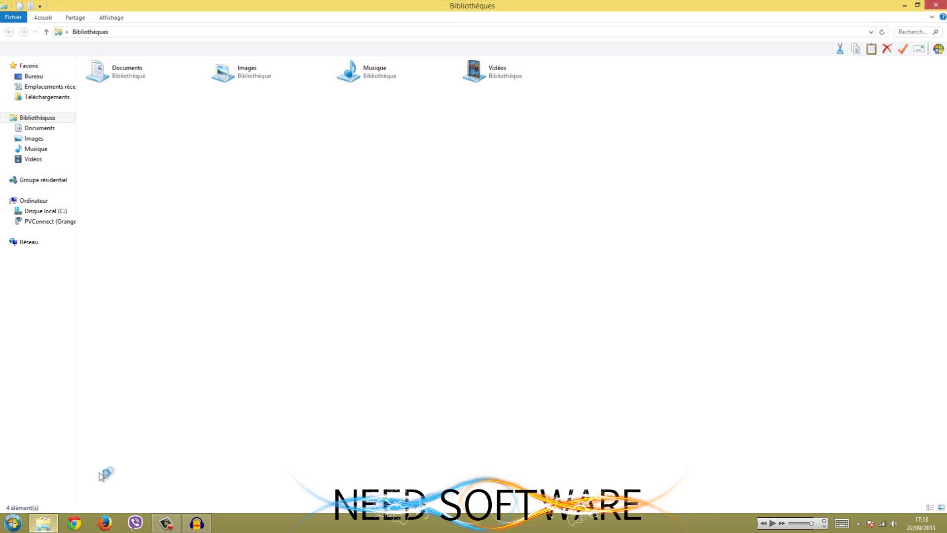
{"action": "left_click", "coordinate": [34, 200]}
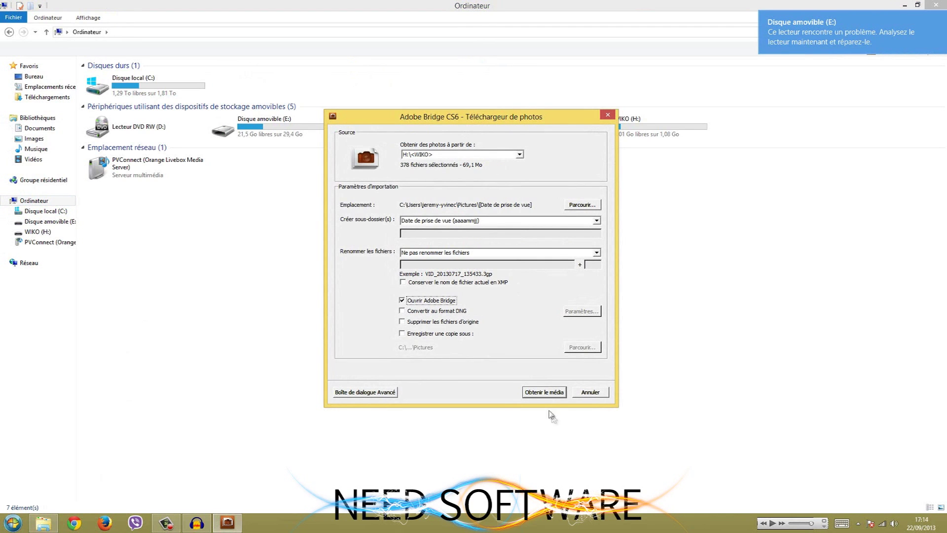
{"action": "left_click", "coordinate": [594, 393]}
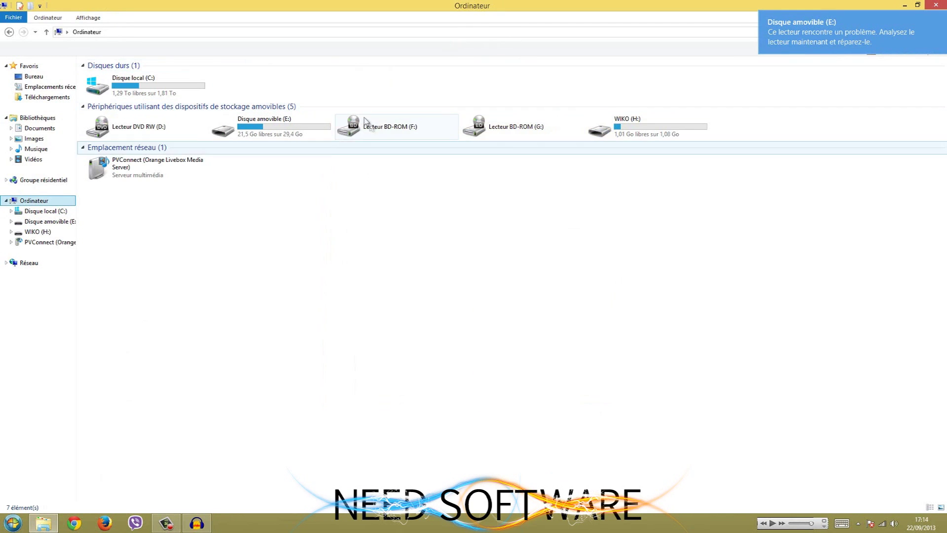
{"action": "left_click_drag", "start_coordinate": [240, 171], "coordinate": [274, 123]}
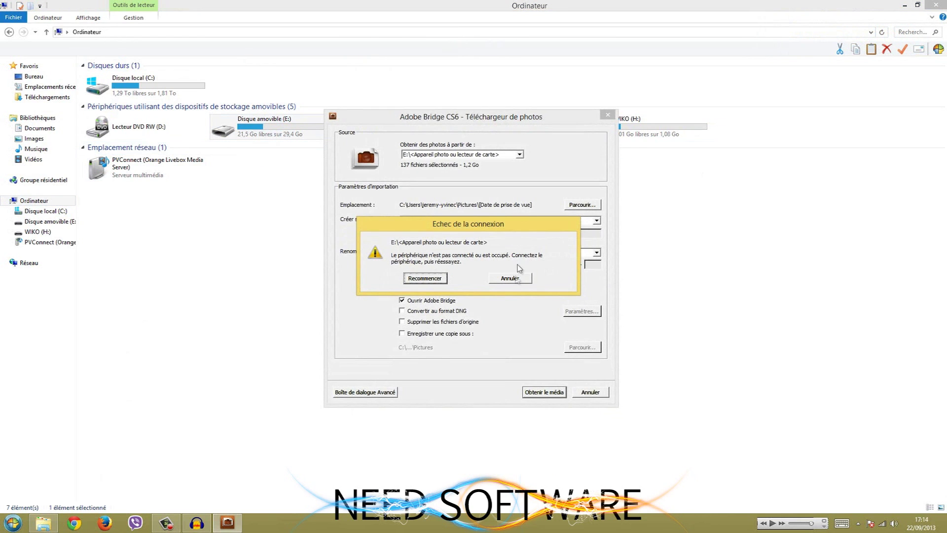
{"action": "left_click", "coordinate": [511, 278]}
{"action": "left_click", "coordinate": [608, 115]}
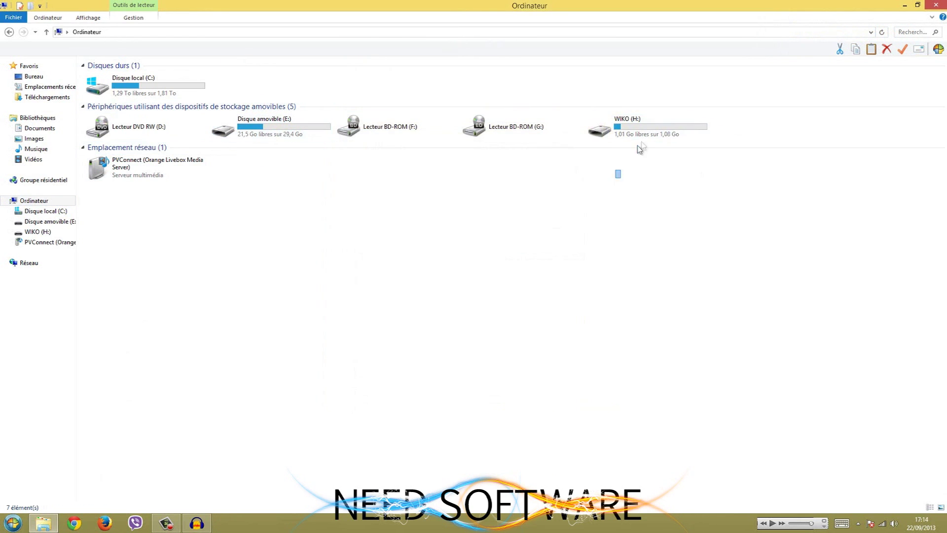
Point out the WIKO (H:) drive and open Disque amovible (E:) to show its contents.
{"action": "left_click", "coordinate": [641, 131]}
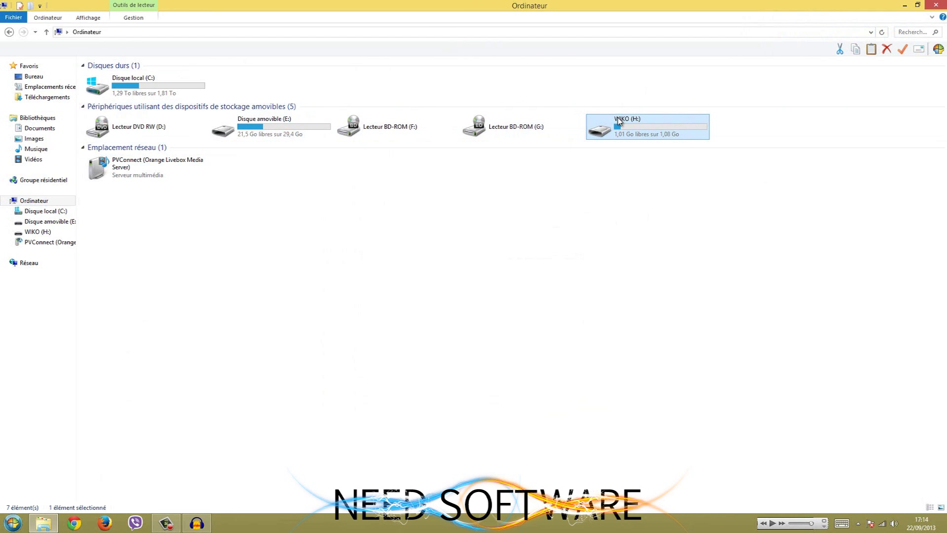
{"action": "left_click", "coordinate": [630, 271]}
{"action": "left_click_drag", "start_coordinate": [263, 200], "coordinate": [285, 136]}
{"action": "double_click", "coordinate": [252, 129]}
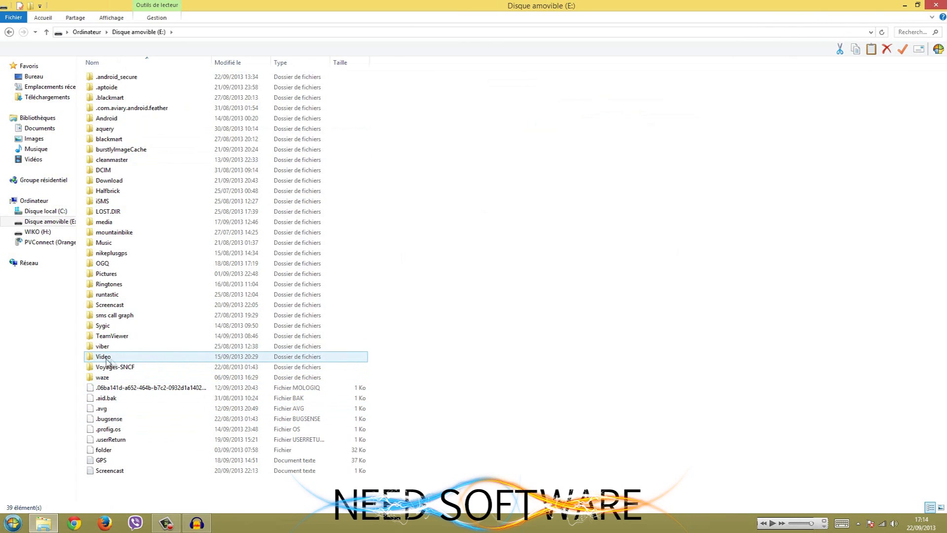
Create a folder named Photo at the root of Disque amovible (E:) and open it.
{"action": "left_click", "coordinate": [103, 19]}
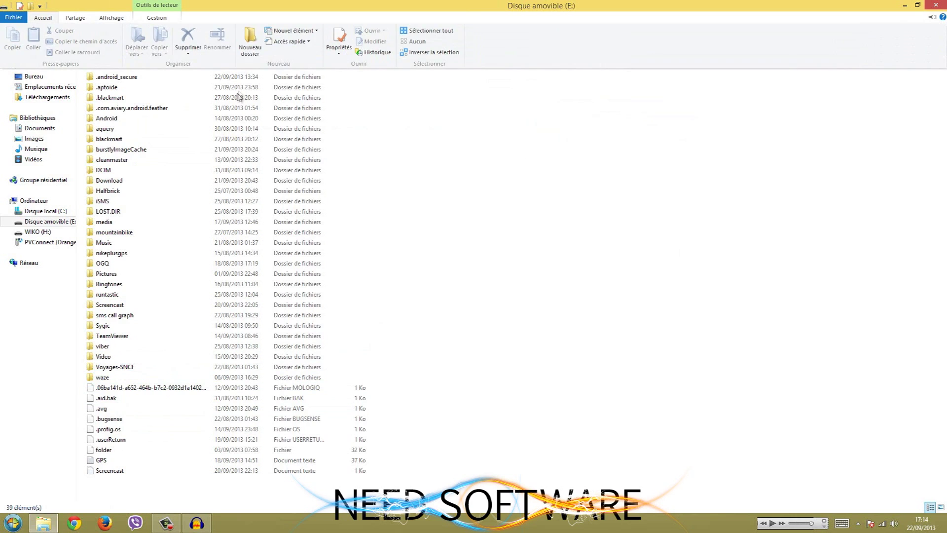
{"action": "key", "text": "ctrl+shift+n"}
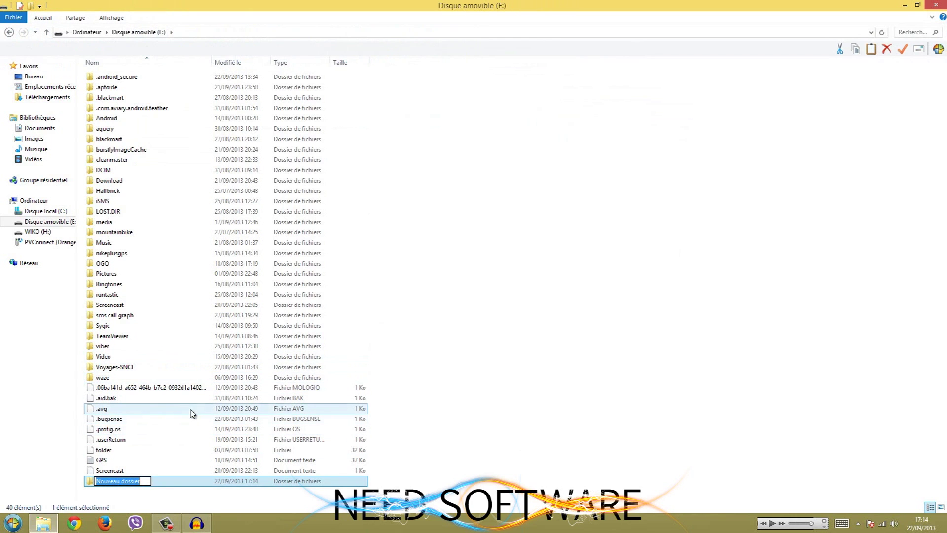
{"action": "type", "text": "Pho"}
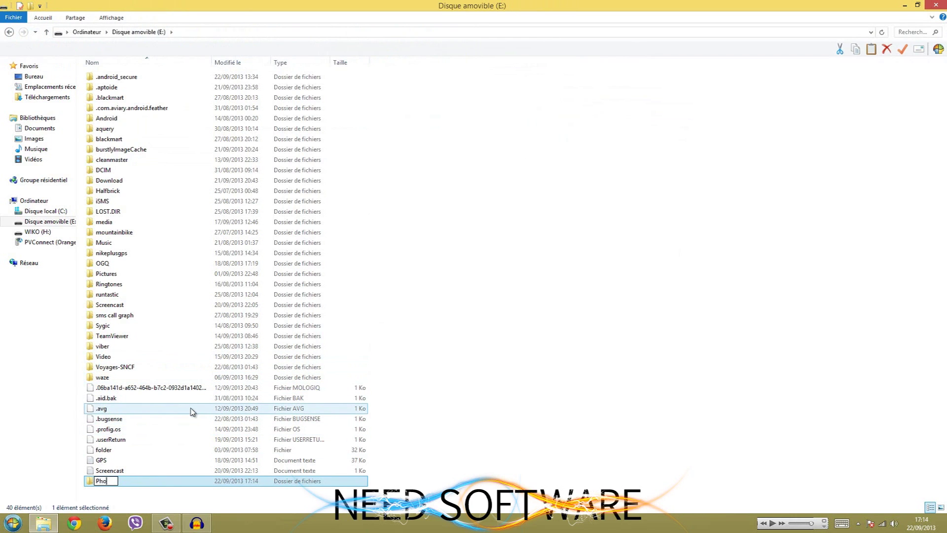
{"action": "type", "text": "to"}
{"action": "left_click", "coordinate": [166, 492]}
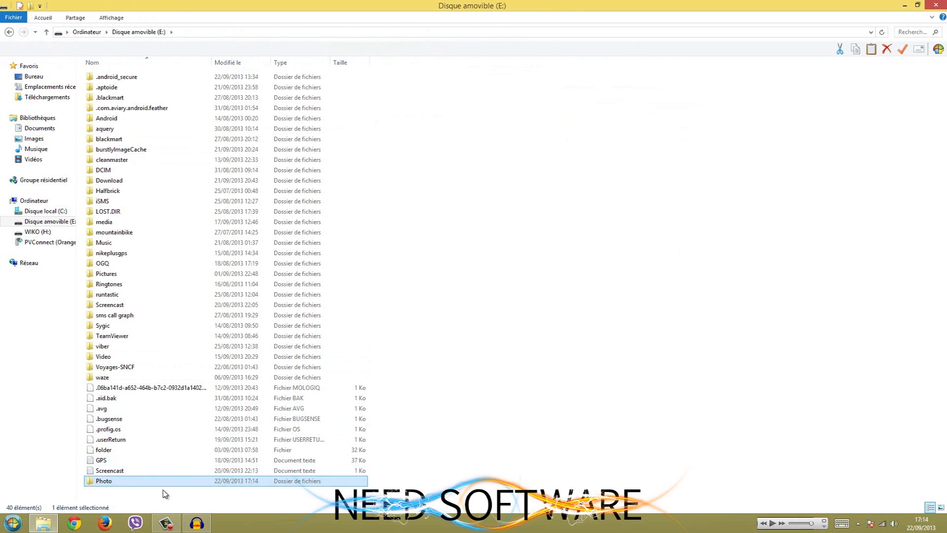
{"action": "double_click", "coordinate": [146, 482]}
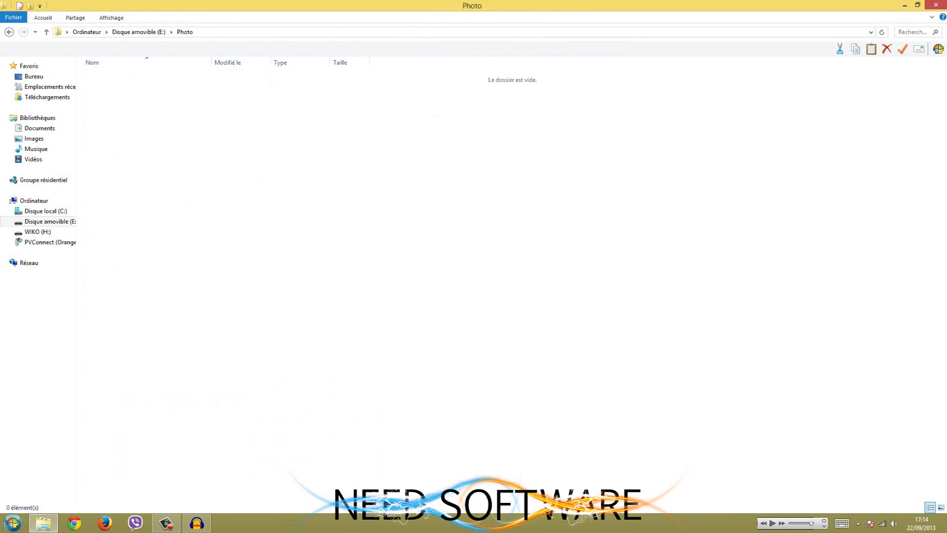
Return to the root of Disque amovible (E:) and permanently delete the Photo folder.
{"action": "key", "text": "BackSpace"}
{"action": "left_click", "coordinate": [123, 274]}
{"action": "key", "text": "Escape"}
{"action": "key", "text": "Delete"}
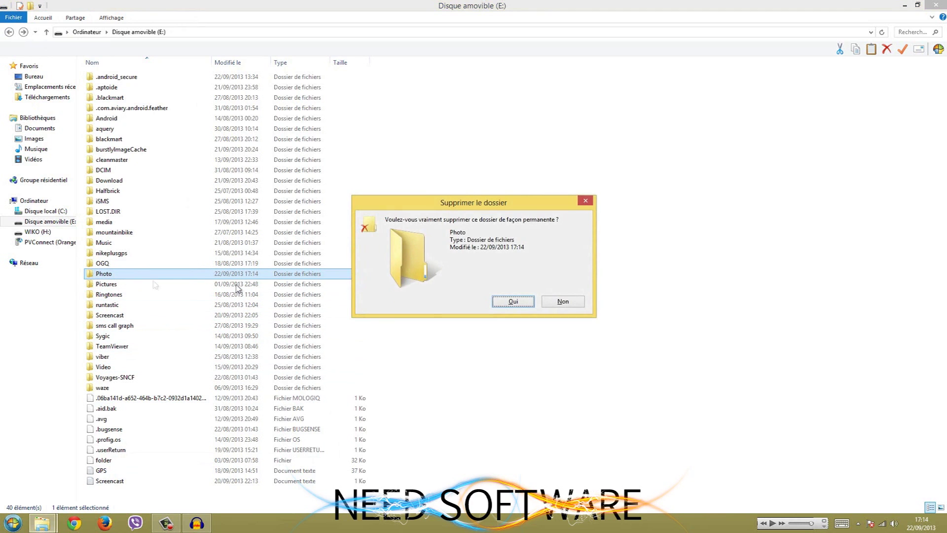
{"action": "left_click", "coordinate": [499, 302]}
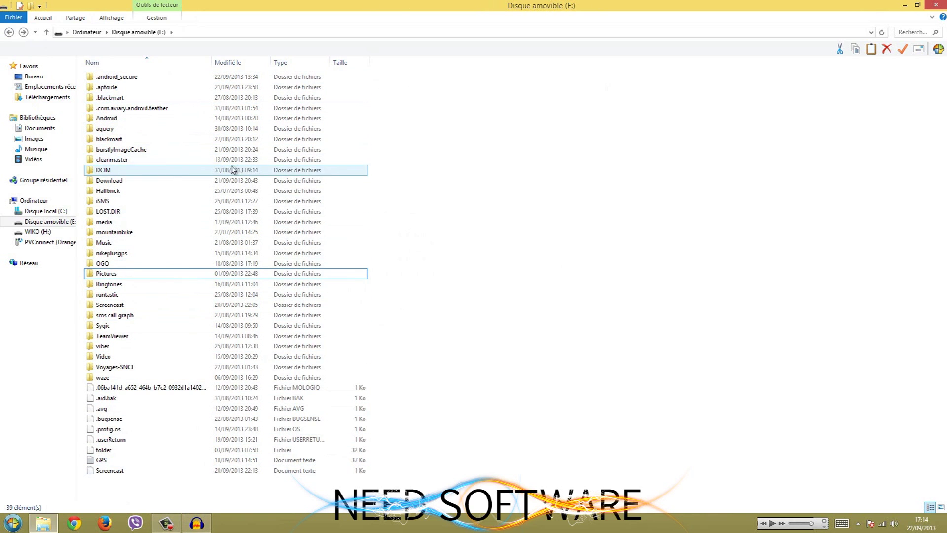
Look inside the iSMS folder and its audio and calendar subfolders, and return to the drive's root.
{"action": "double_click", "coordinate": [106, 200]}
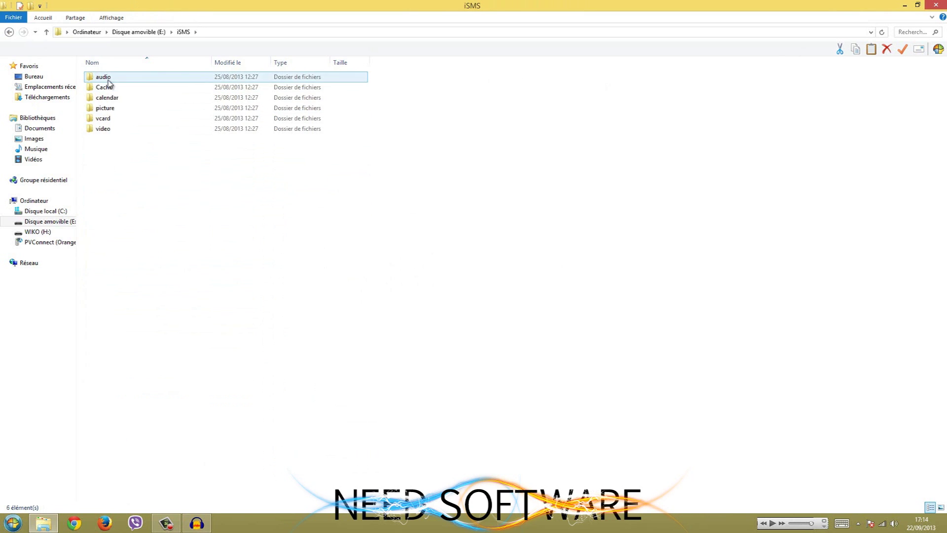
{"action": "double_click", "coordinate": [104, 77]}
{"action": "key", "text": "BackSpace"}
{"action": "double_click", "coordinate": [119, 99]}
{"action": "left_click", "coordinate": [9, 32]}
{"action": "left_click", "coordinate": [9, 32]}
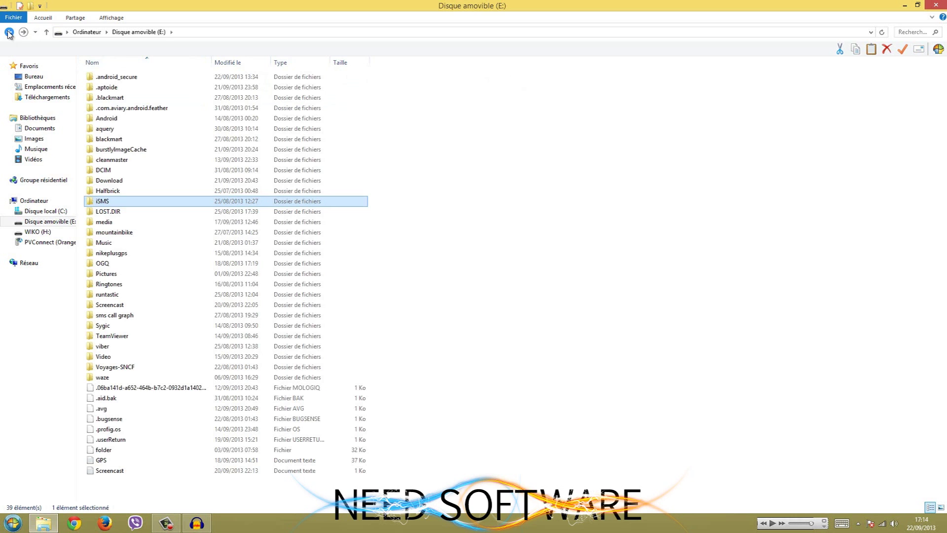
View the contents of the Music and Video folders in turn, returning to the drive's root.
{"action": "double_click", "coordinate": [112, 244]}
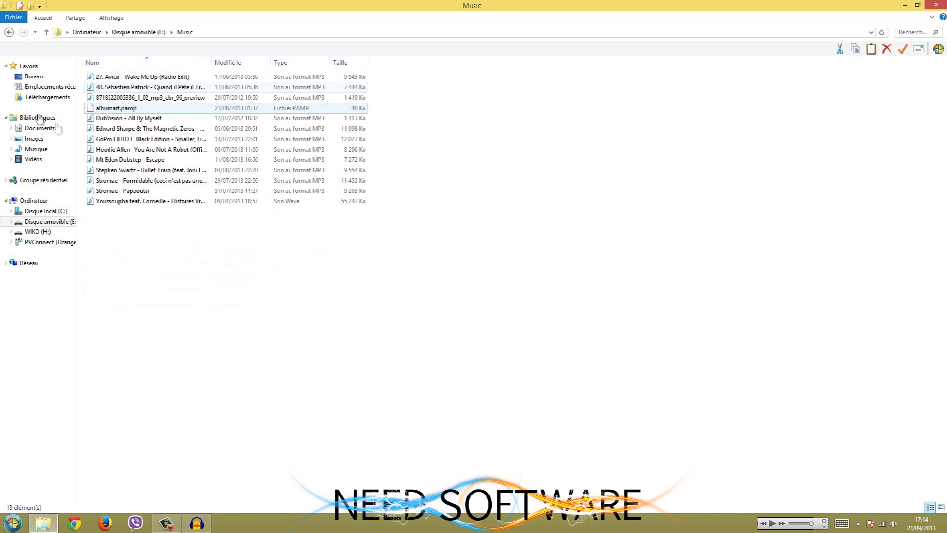
{"action": "left_click", "coordinate": [9, 32]}
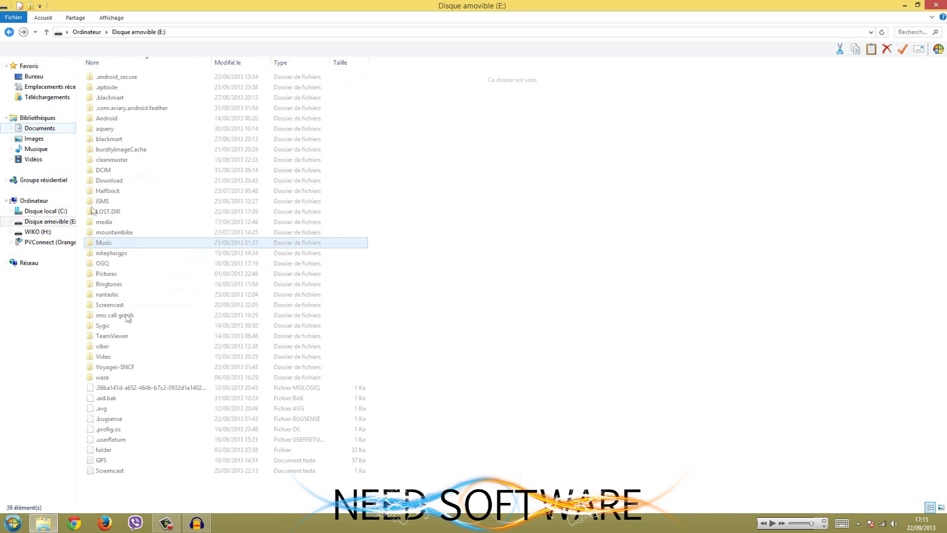
{"action": "double_click", "coordinate": [103, 356]}
{"action": "left_click", "coordinate": [9, 32]}
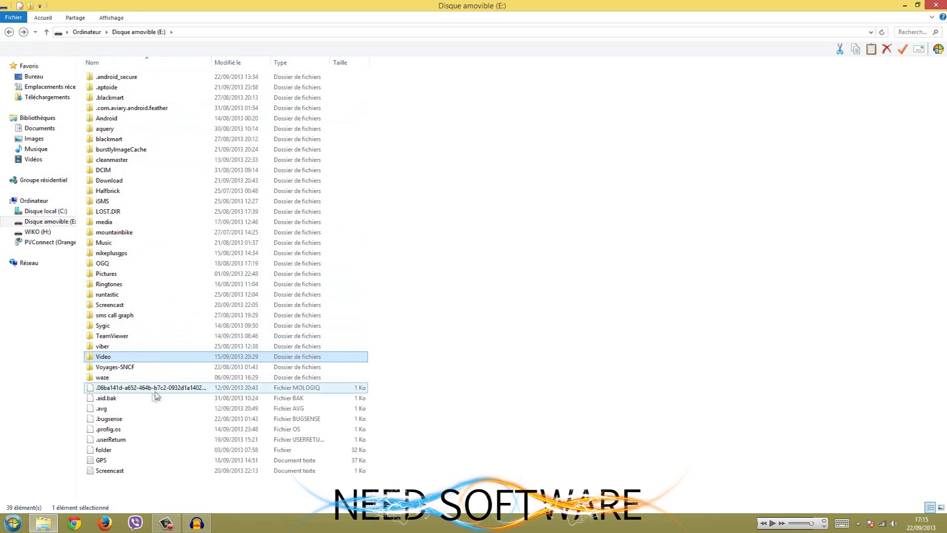
{"action": "left_click", "coordinate": [410, 277]}
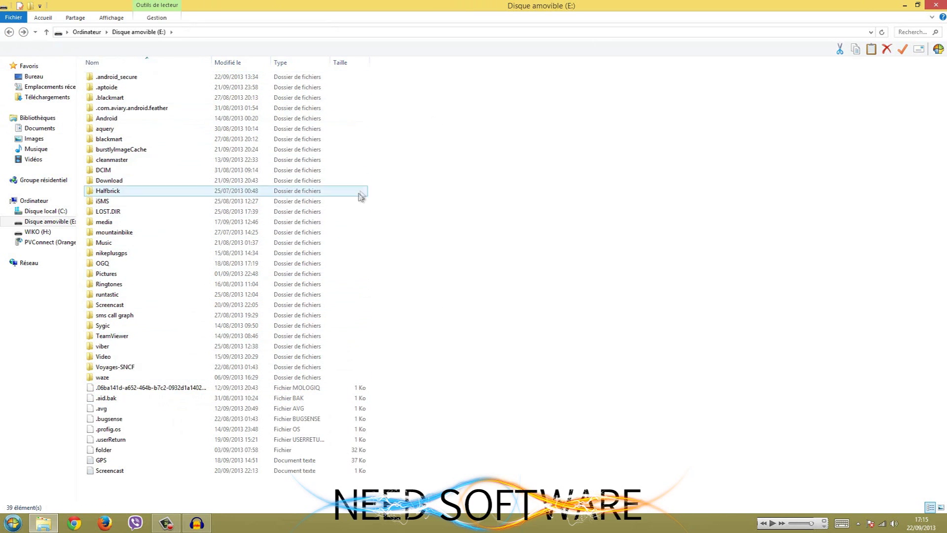
View the files in the Download folder, return to the drive's root and close File Explorer.
{"action": "left_click", "coordinate": [206, 182]}
{"action": "double_click", "coordinate": [206, 183]}
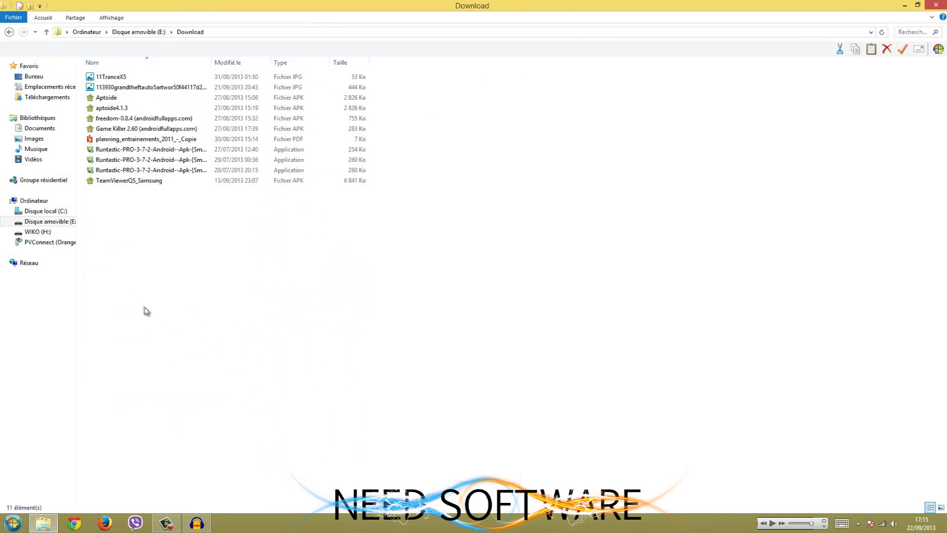
{"action": "left_click", "coordinate": [10, 32]}
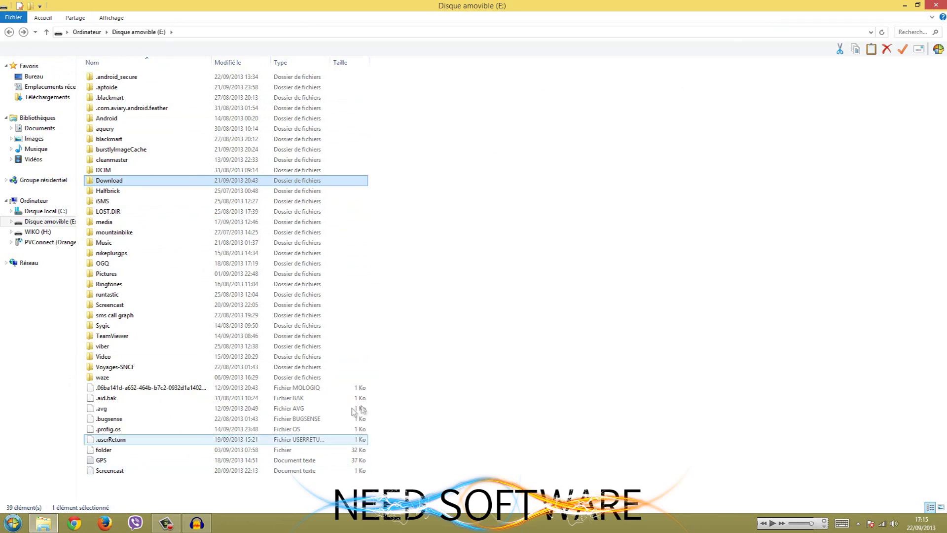
{"action": "left_click", "coordinate": [935, 5]}
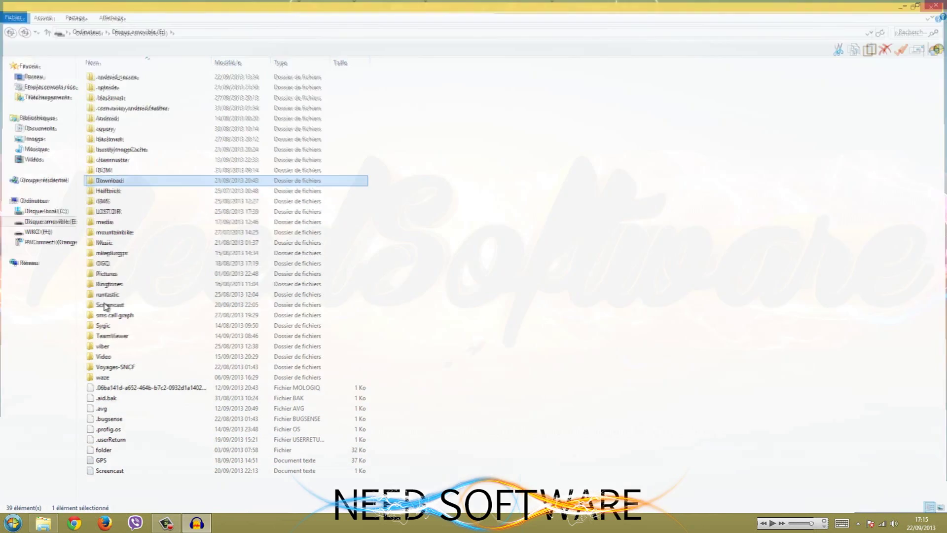